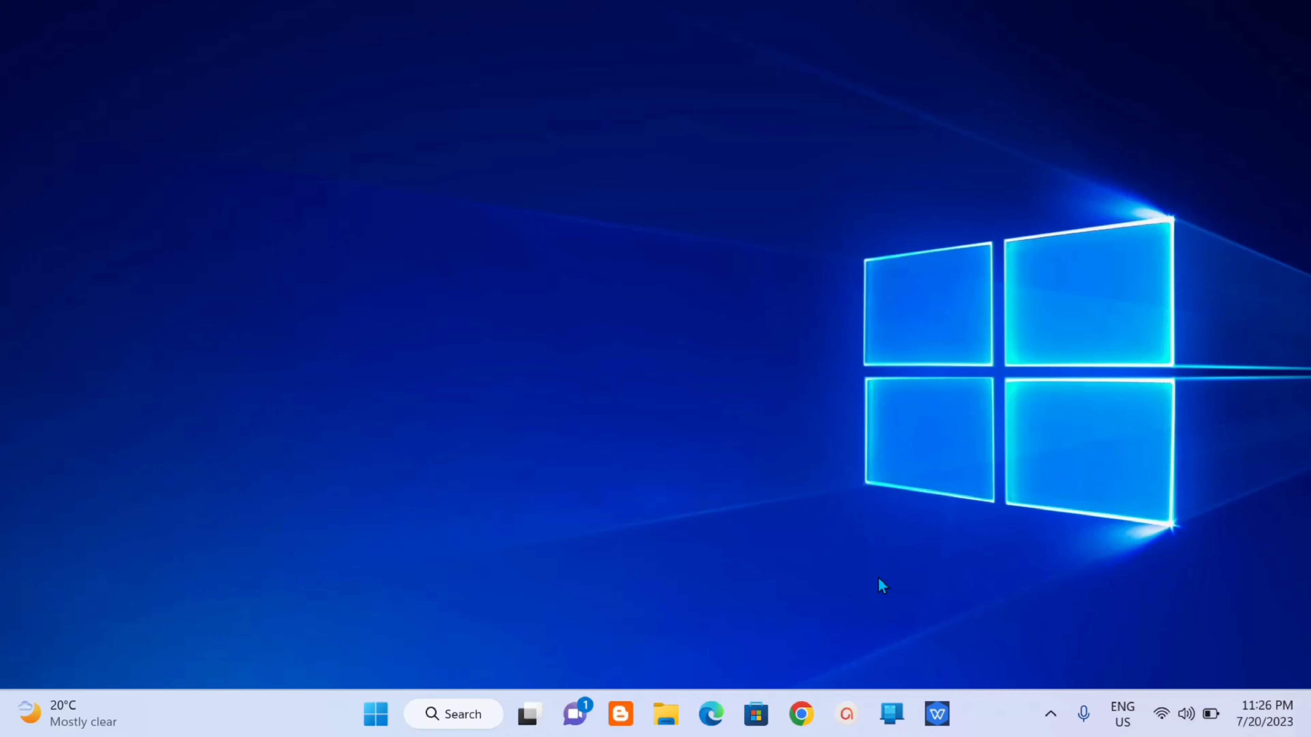
- Launch Command Prompt through the Run dialog with cmd and maximize its window
{"action": "key", "text": "super+r"}
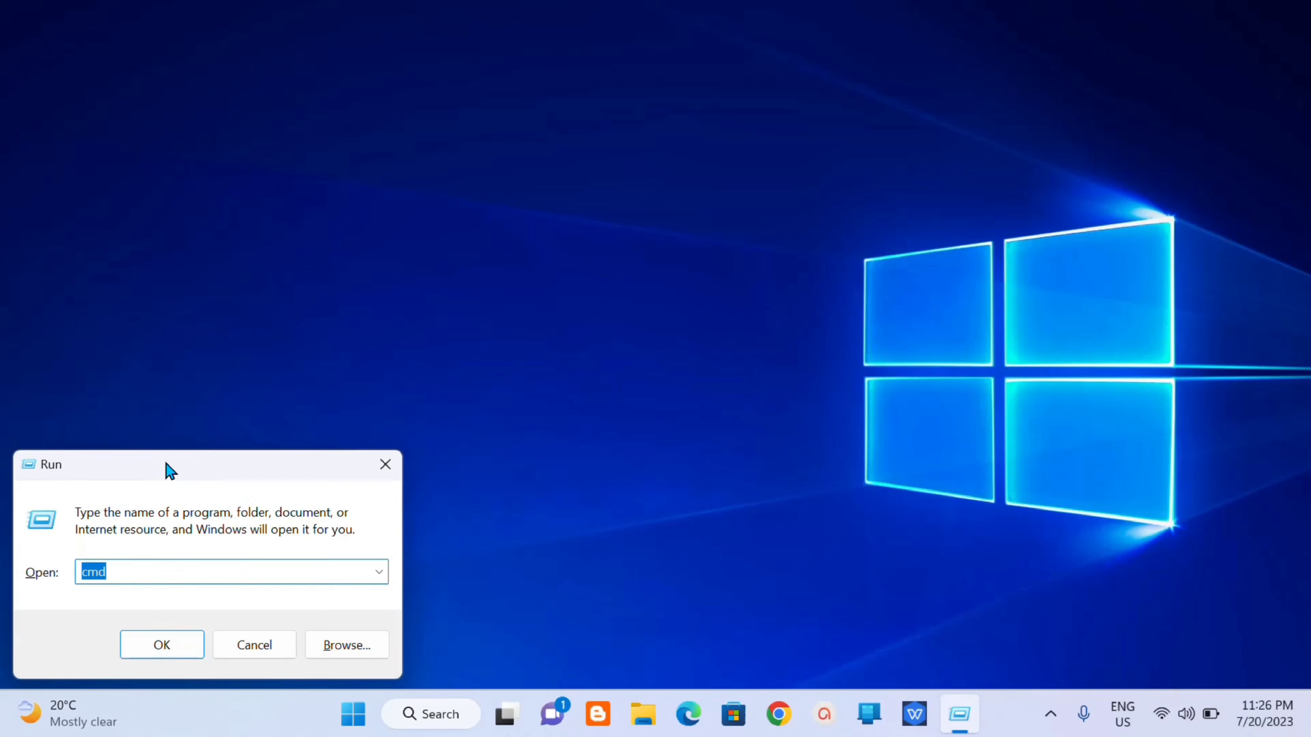
{"action": "left_click_drag", "start_coordinate": [166, 468], "coordinate": [635, 194]}
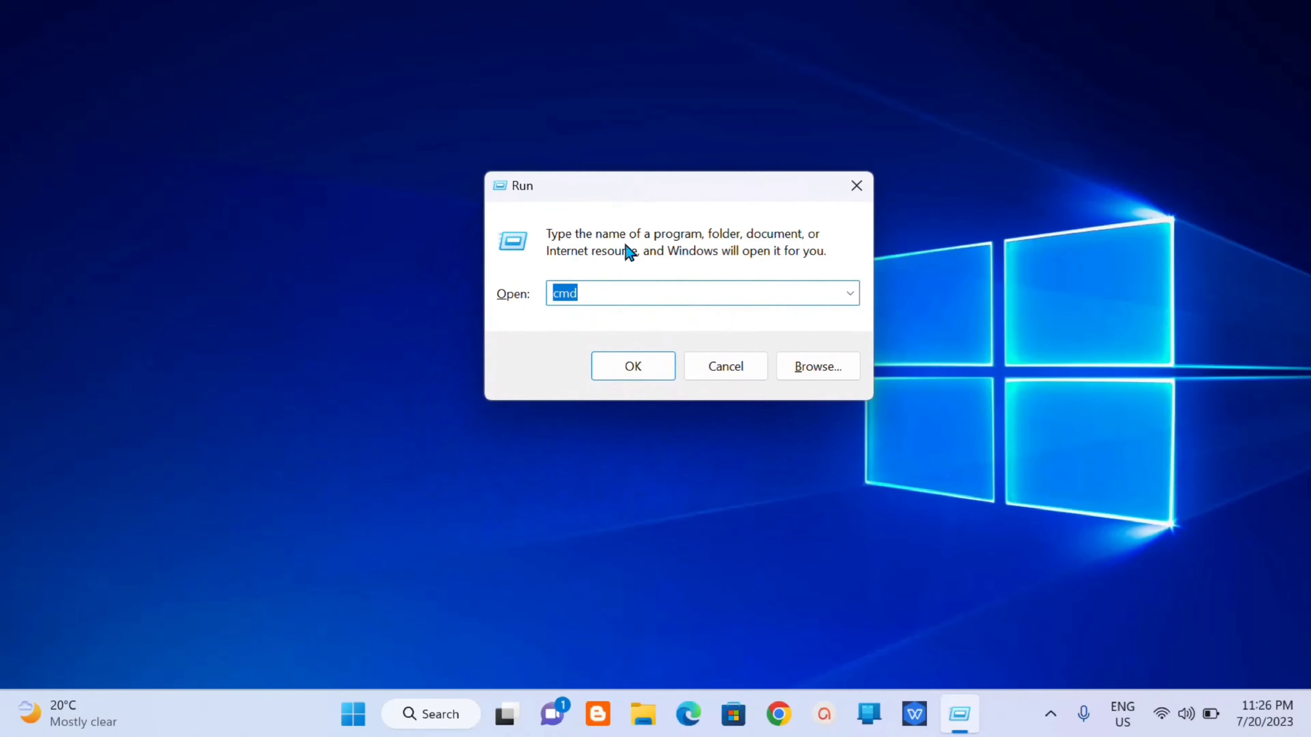
{"action": "left_click", "coordinate": [624, 293]}
{"action": "key", "text": "BackSpace"}
{"action": "key", "text": "BackSpace"}
{"action": "key", "text": "BackSpace"}
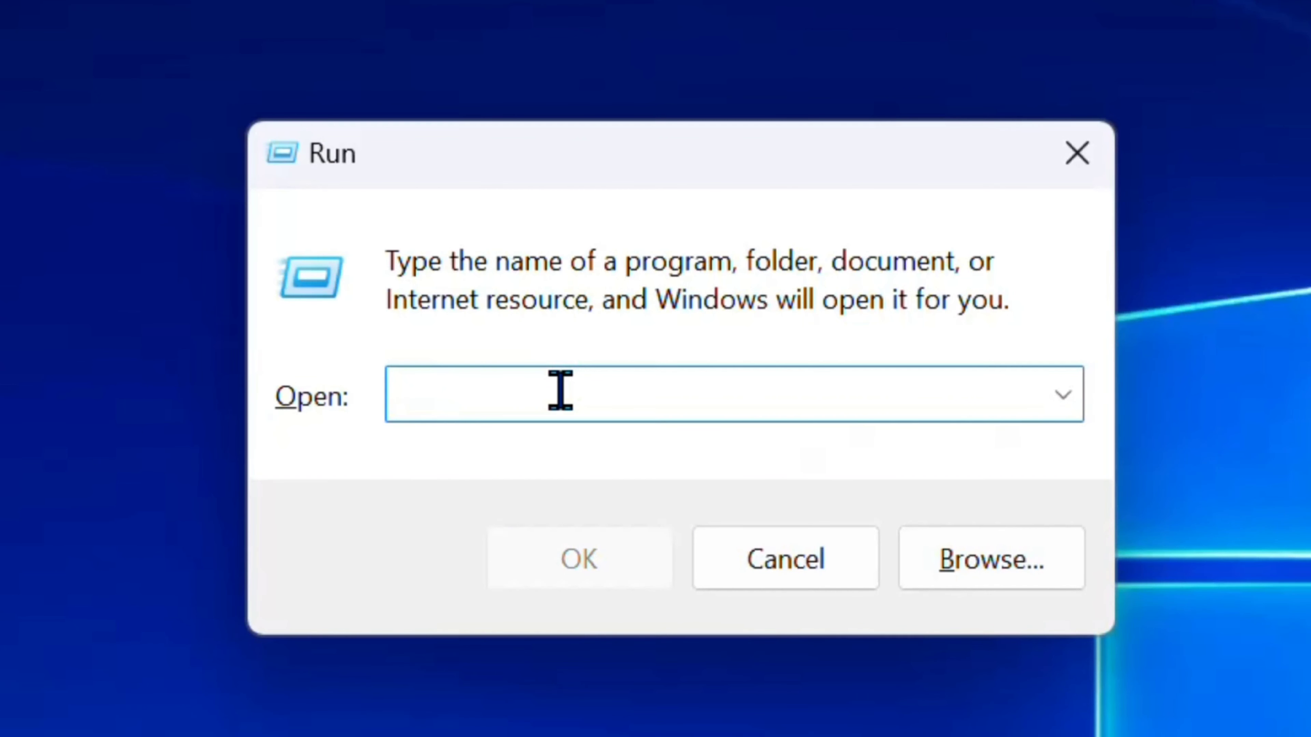
{"action": "type", "text": "cmd"}
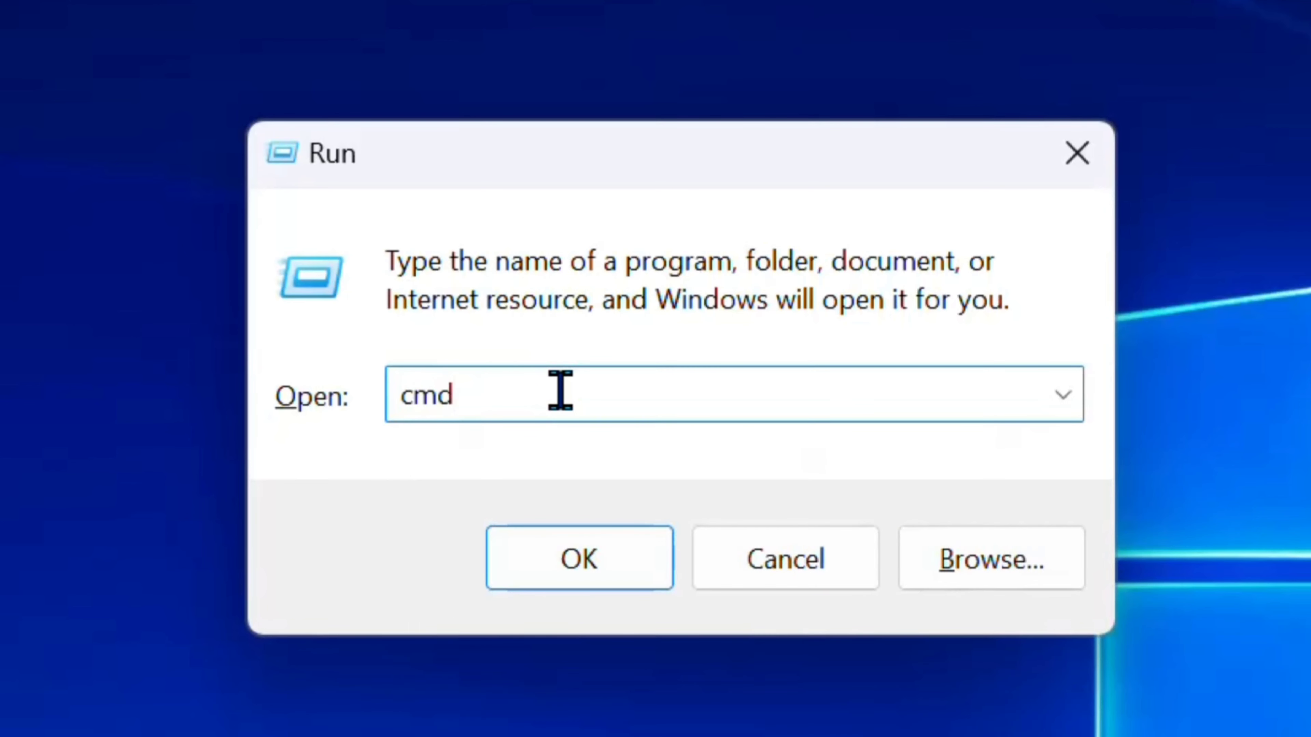
{"action": "left_click", "coordinate": [574, 578]}
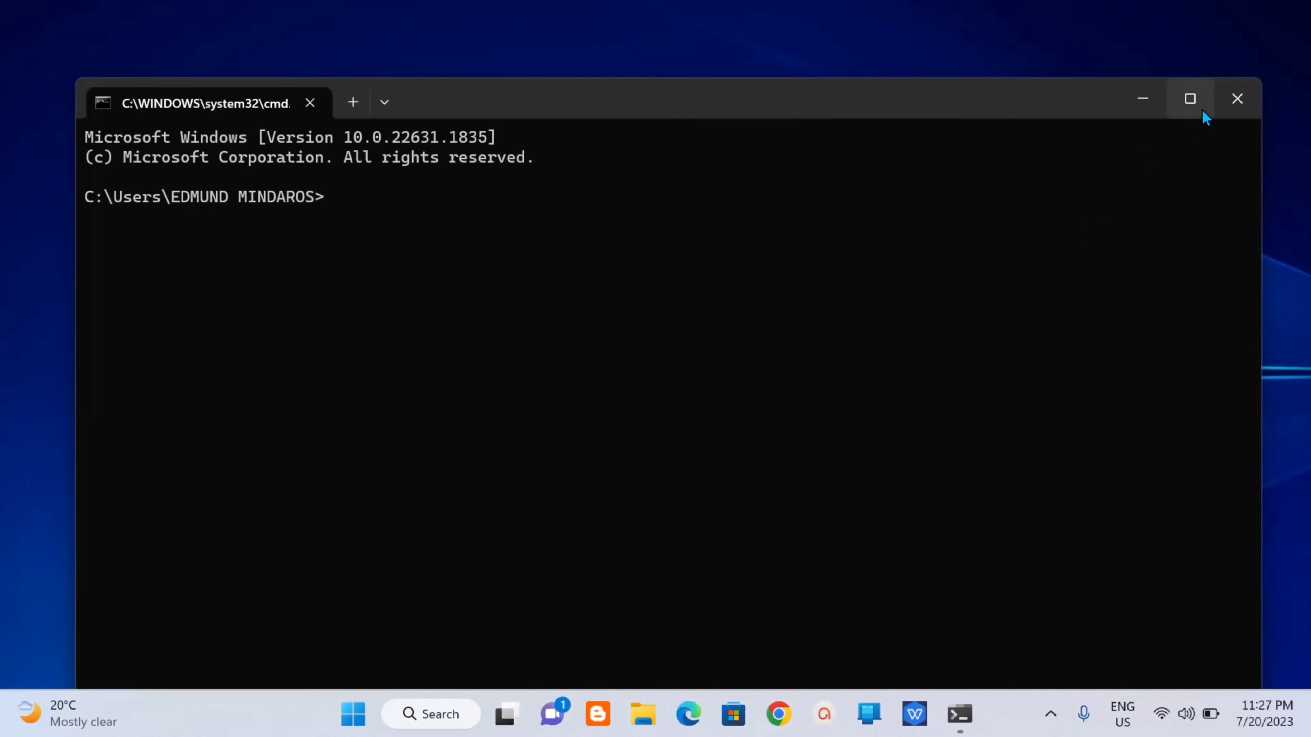
{"action": "left_click", "coordinate": [1190, 99]}
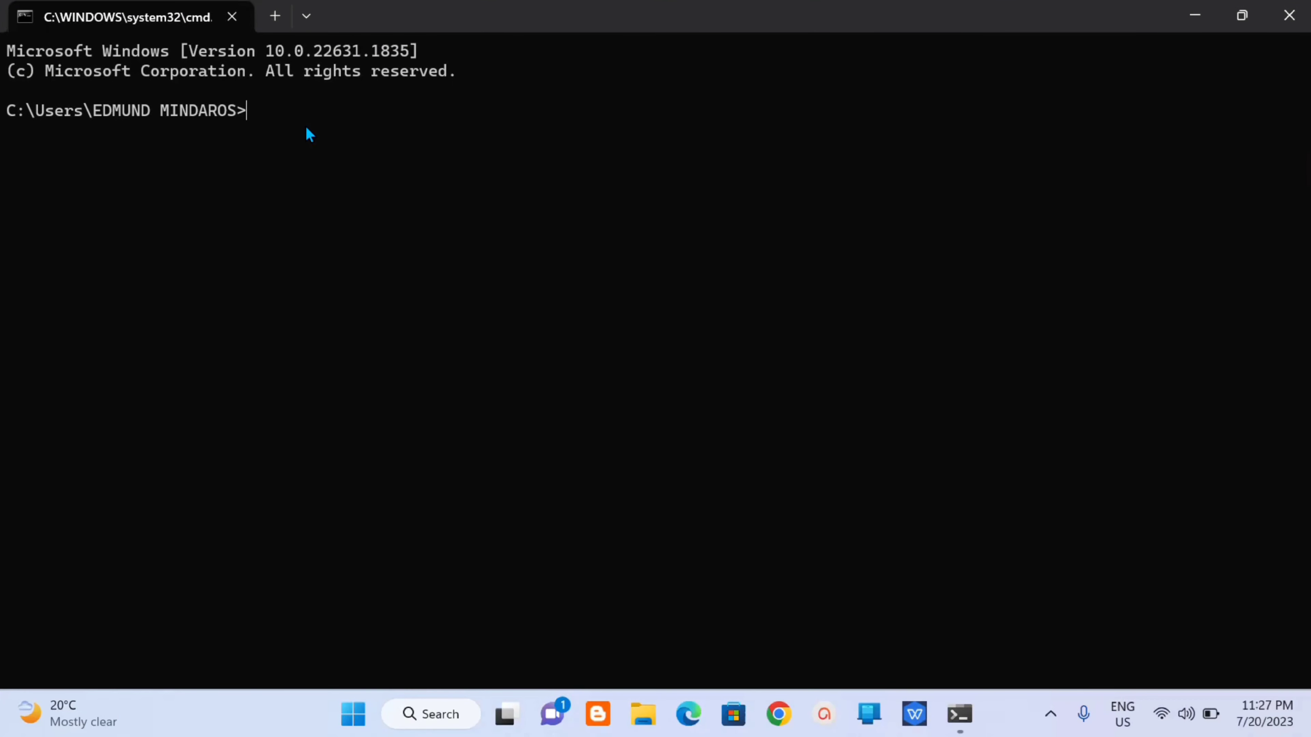
- List the system's supported sleep states with powercfg/a, check for Modern Standby support, and close Command Prompt
{"action": "type", "text": "powercfg/a"}
{"action": "key", "text": "Return"}
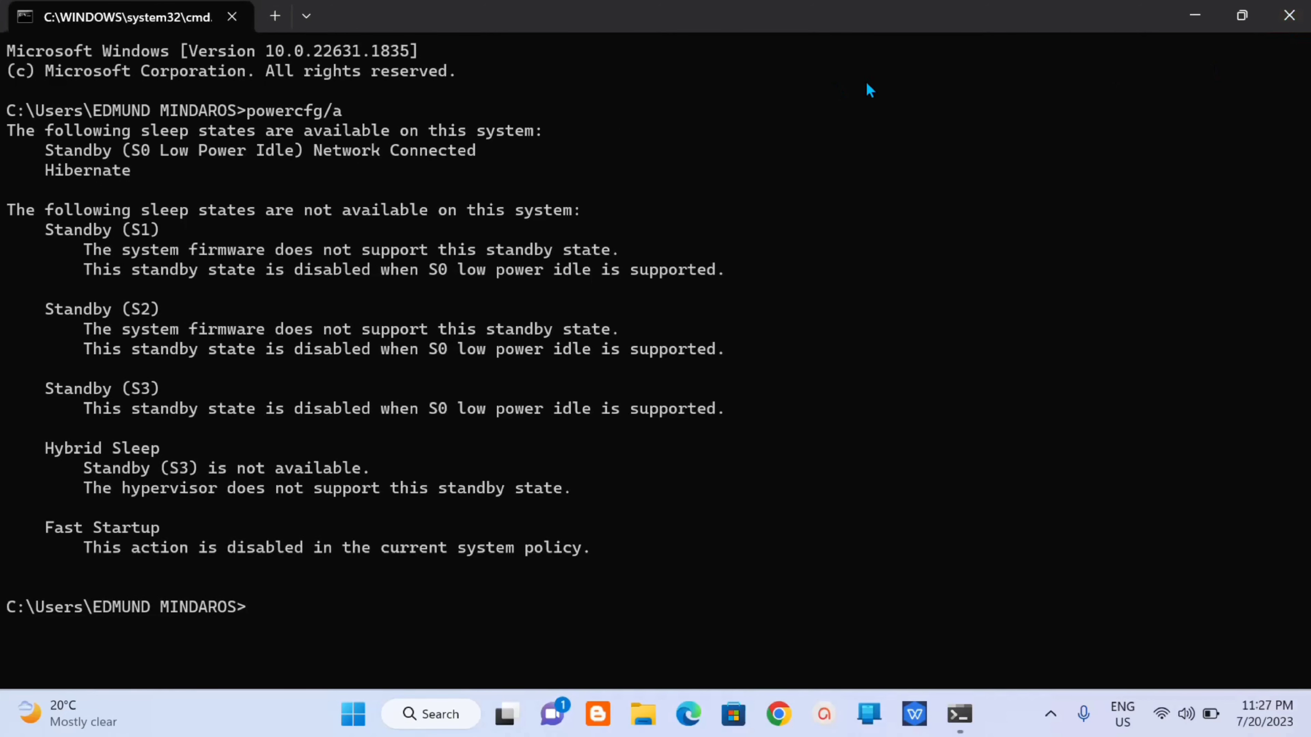
{"action": "left_click", "coordinate": [1282, 23]}
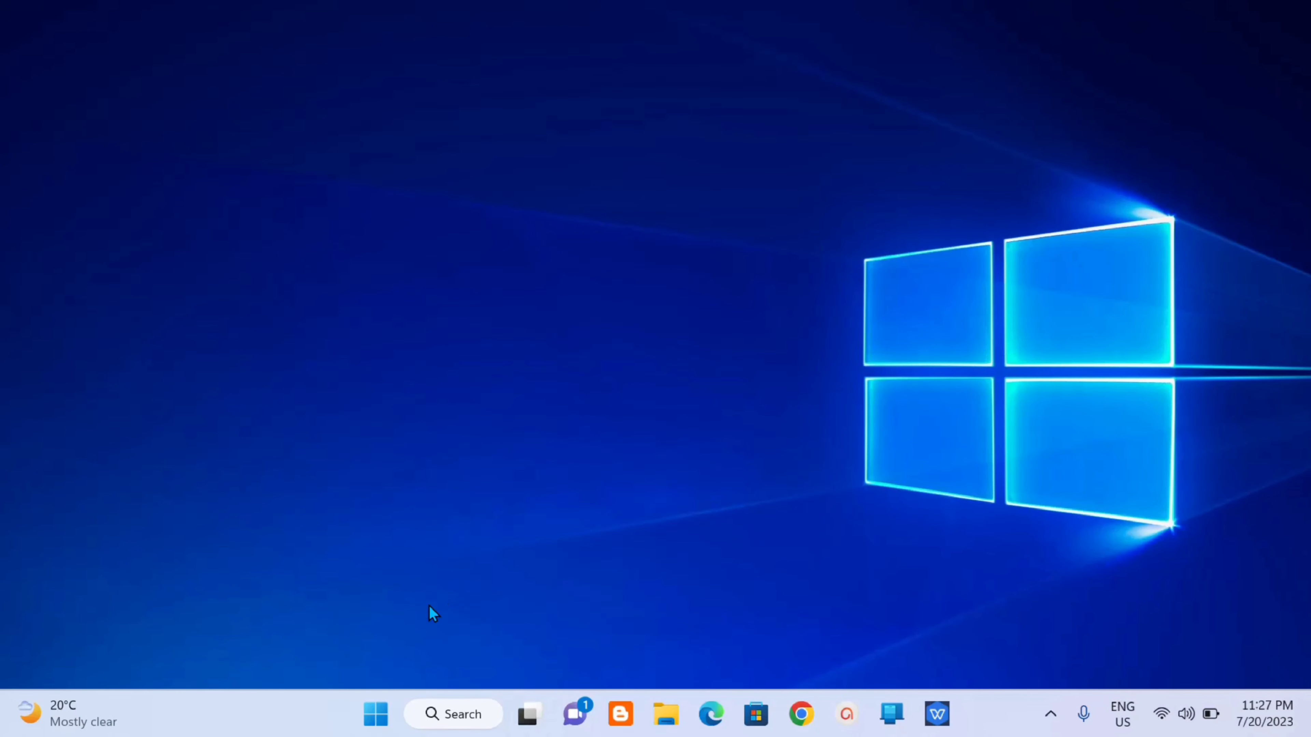
- Open Disk Management maximized, examine whether the Acer (C:) volume is encrypted, and close it
{"action": "right_click", "coordinate": [373, 716]}
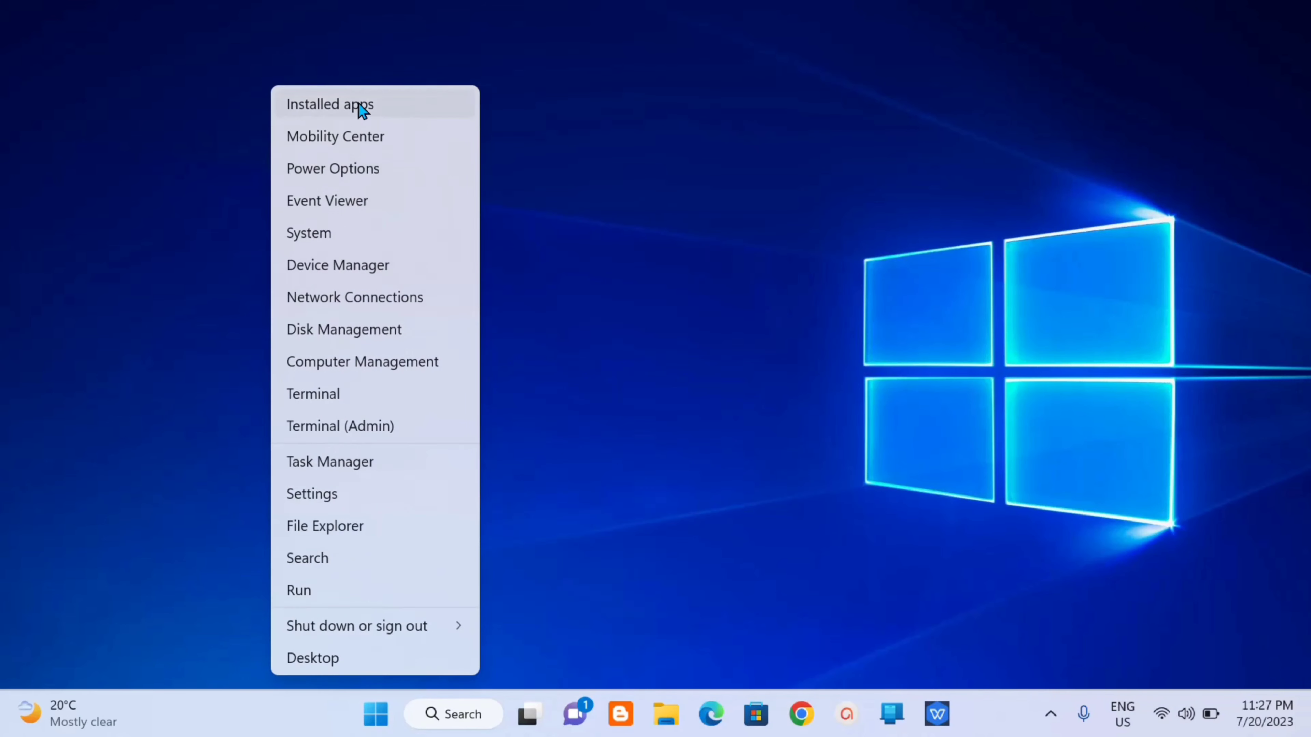
{"action": "left_click", "coordinate": [364, 329]}
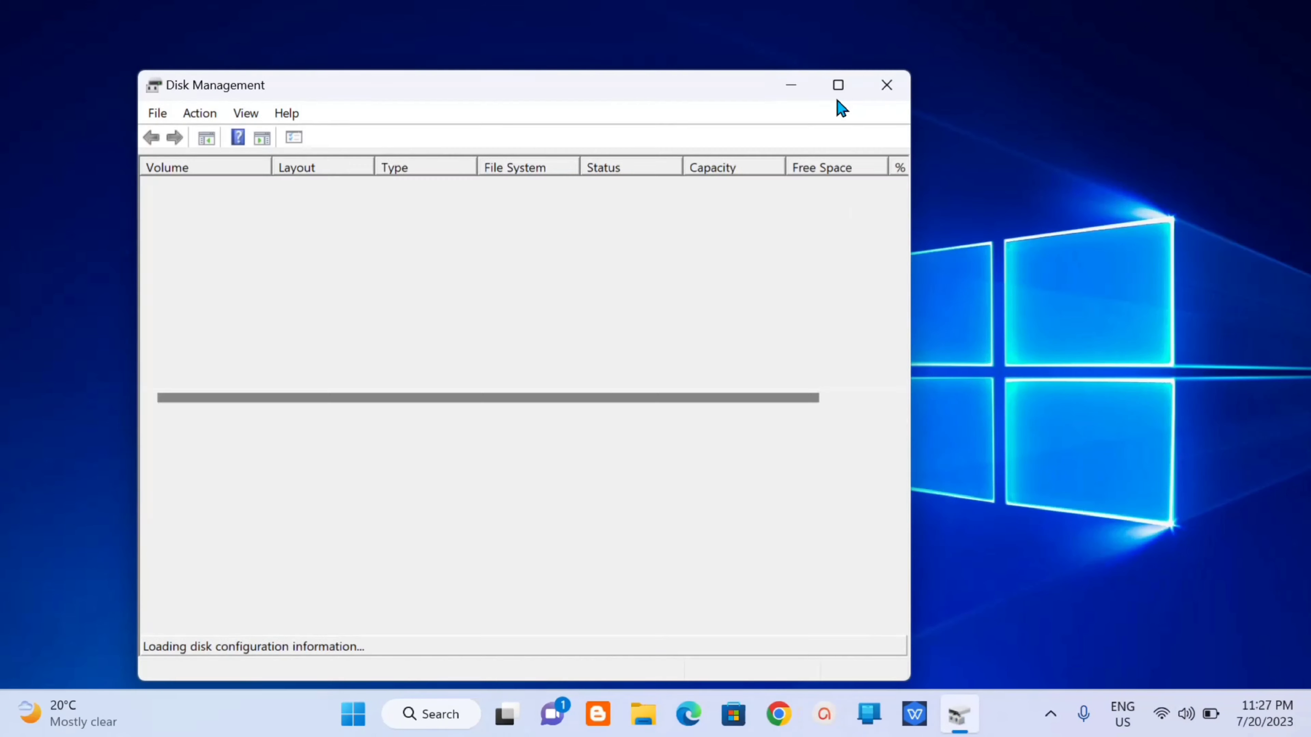
{"action": "left_click", "coordinate": [834, 91]}
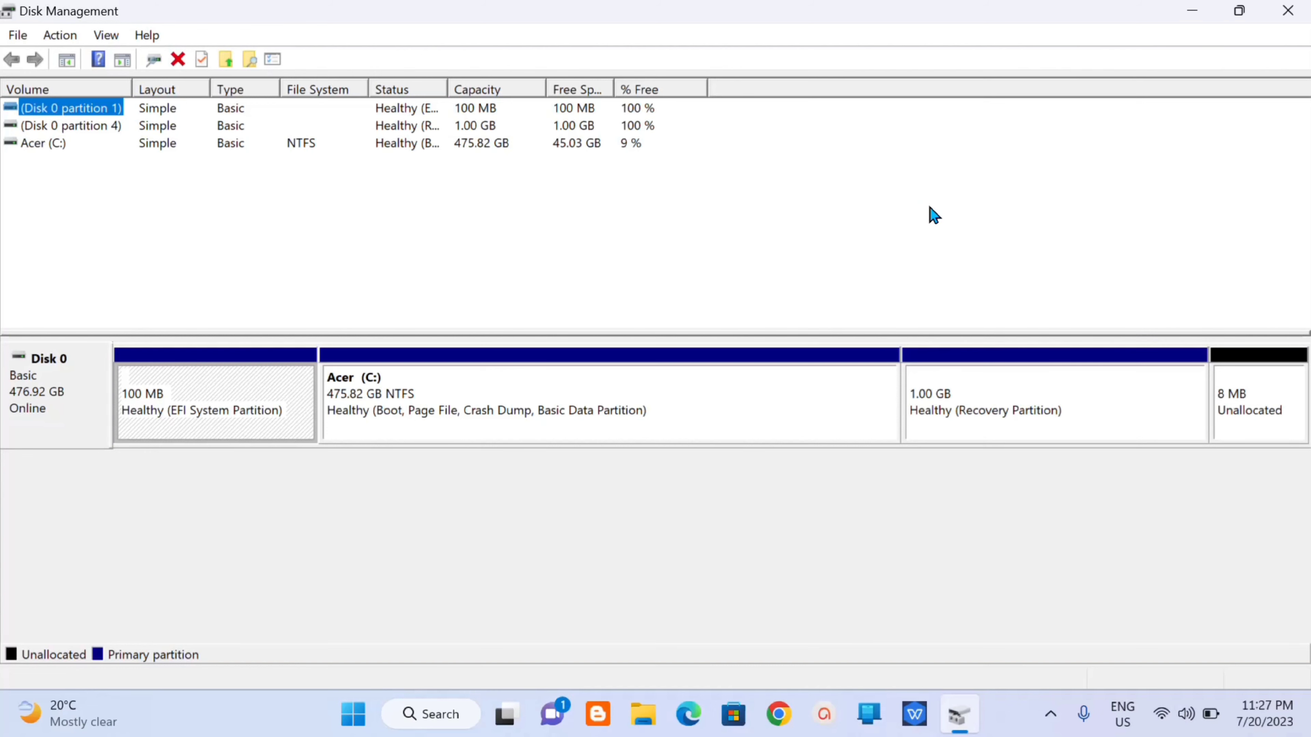
{"action": "left_click", "coordinate": [1295, 10]}
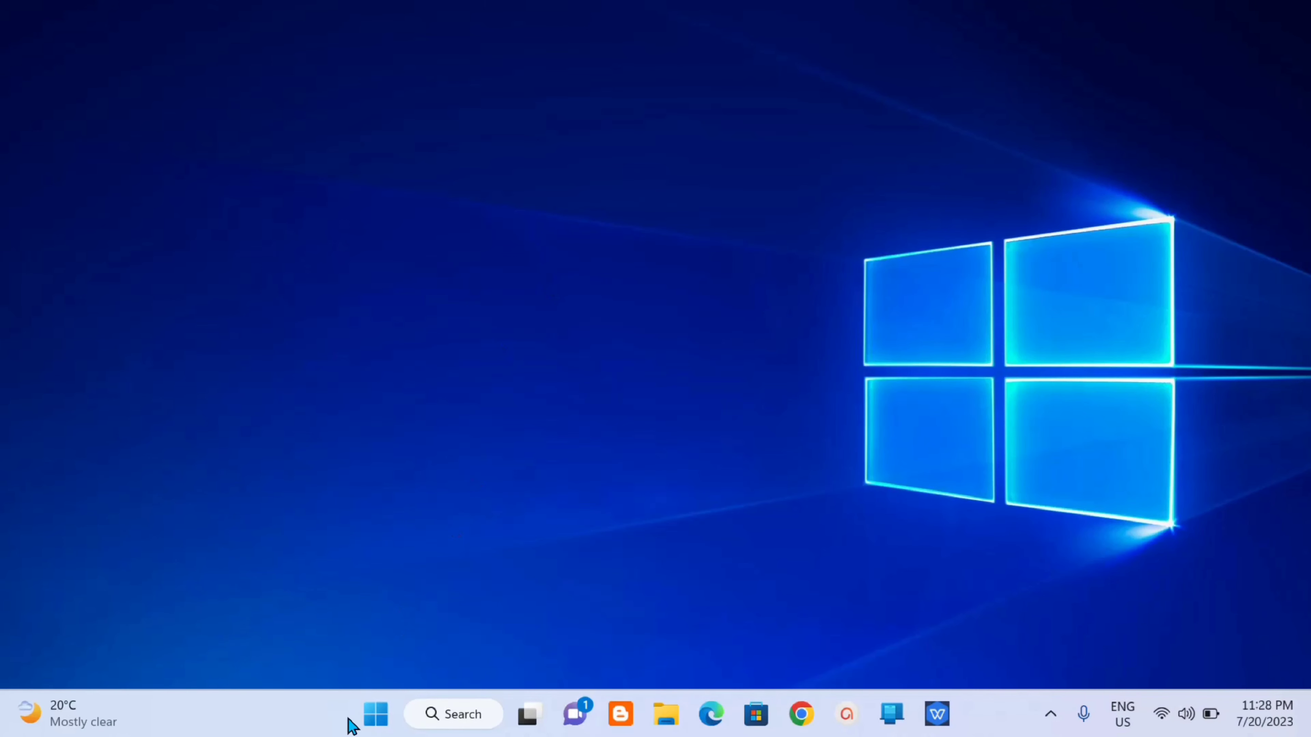
- Turn on Device encryption in the Privacy & security settings of Windows
{"action": "left_click", "coordinate": [377, 718]}
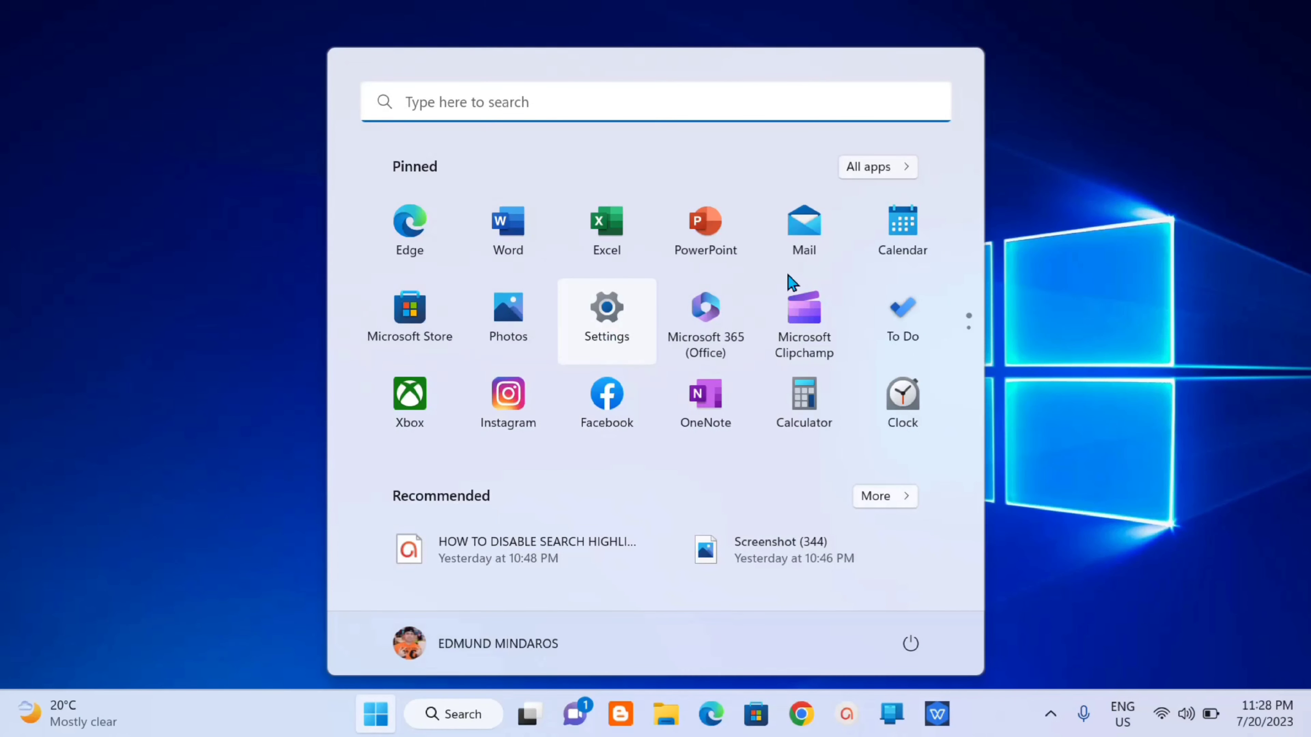
{"action": "left_click", "coordinate": [1077, 158]}
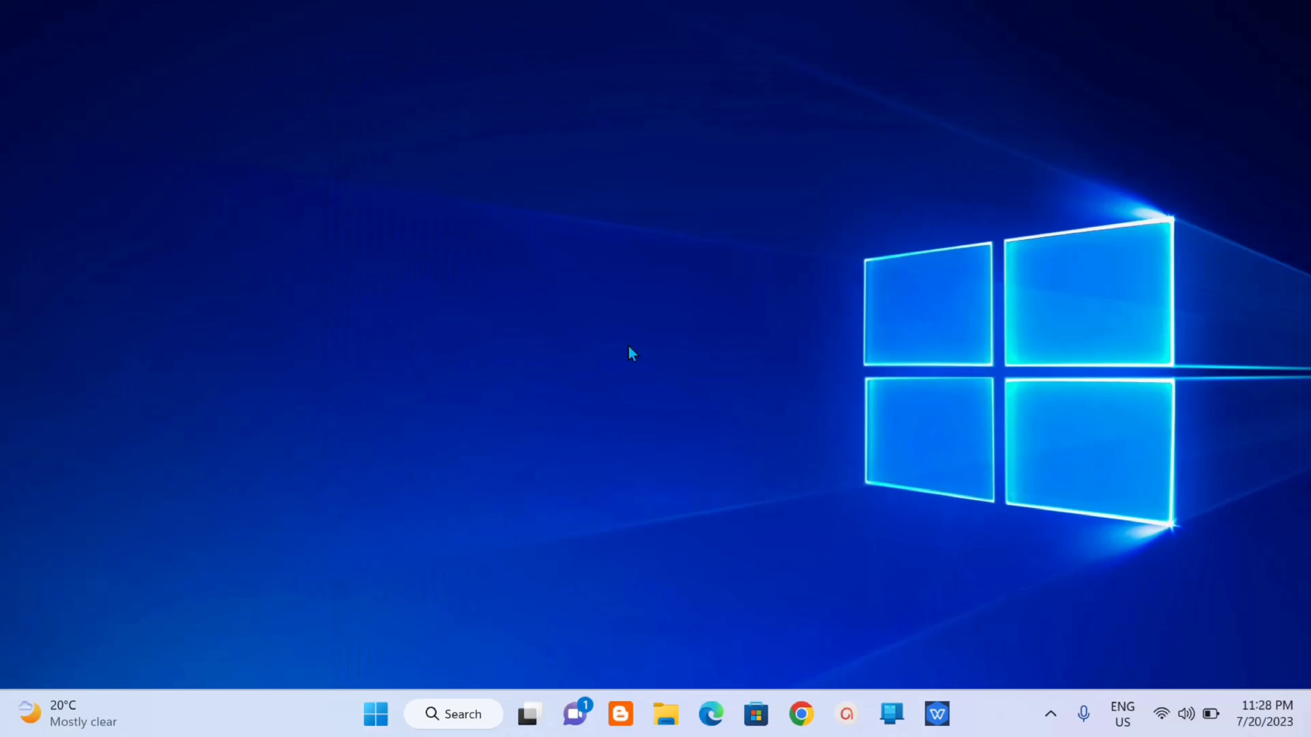
{"action": "right_click", "coordinate": [375, 722]}
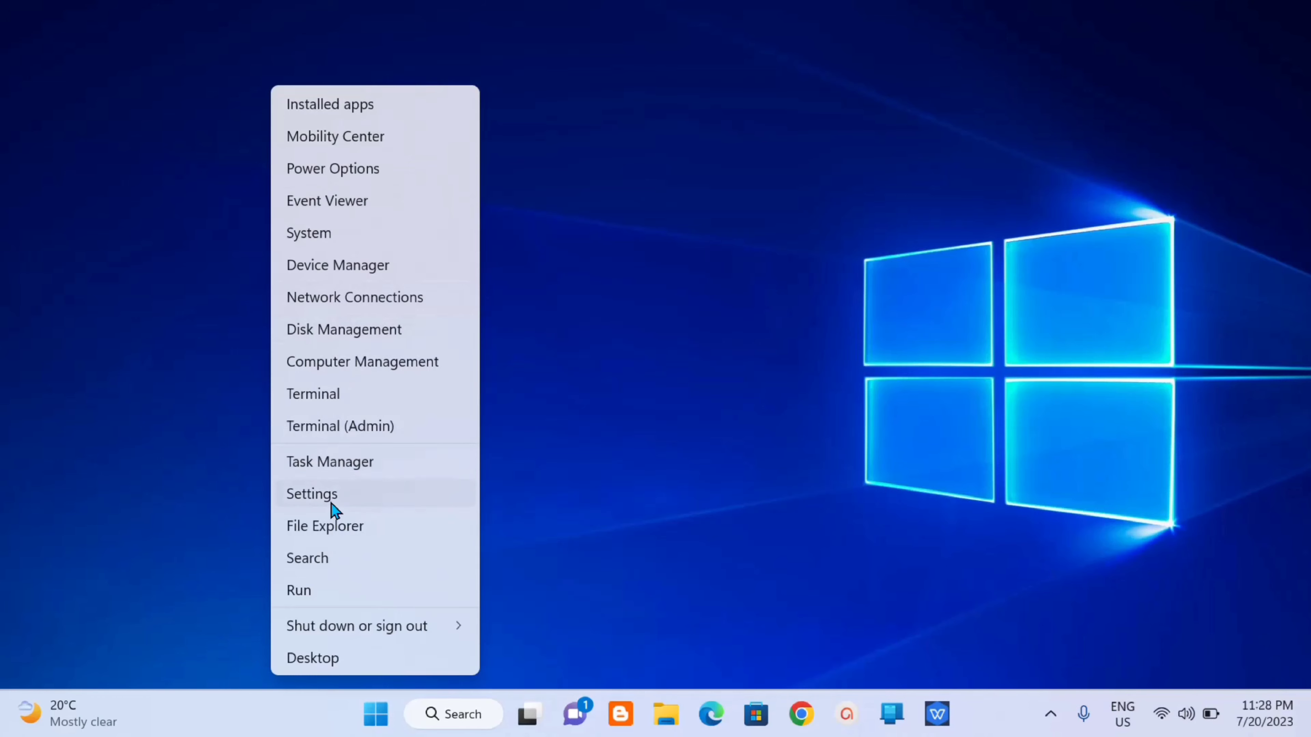
{"action": "left_click", "coordinate": [329, 495]}
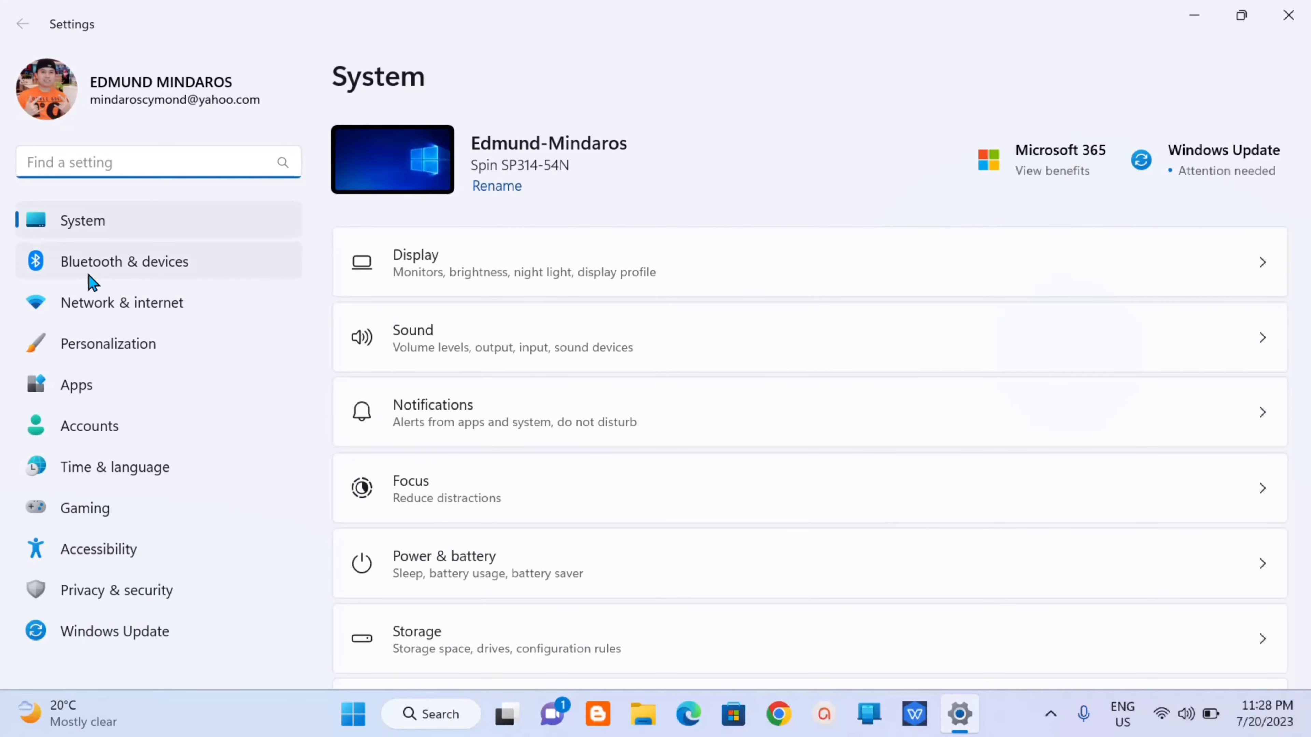
{"action": "left_click", "coordinate": [128, 599]}
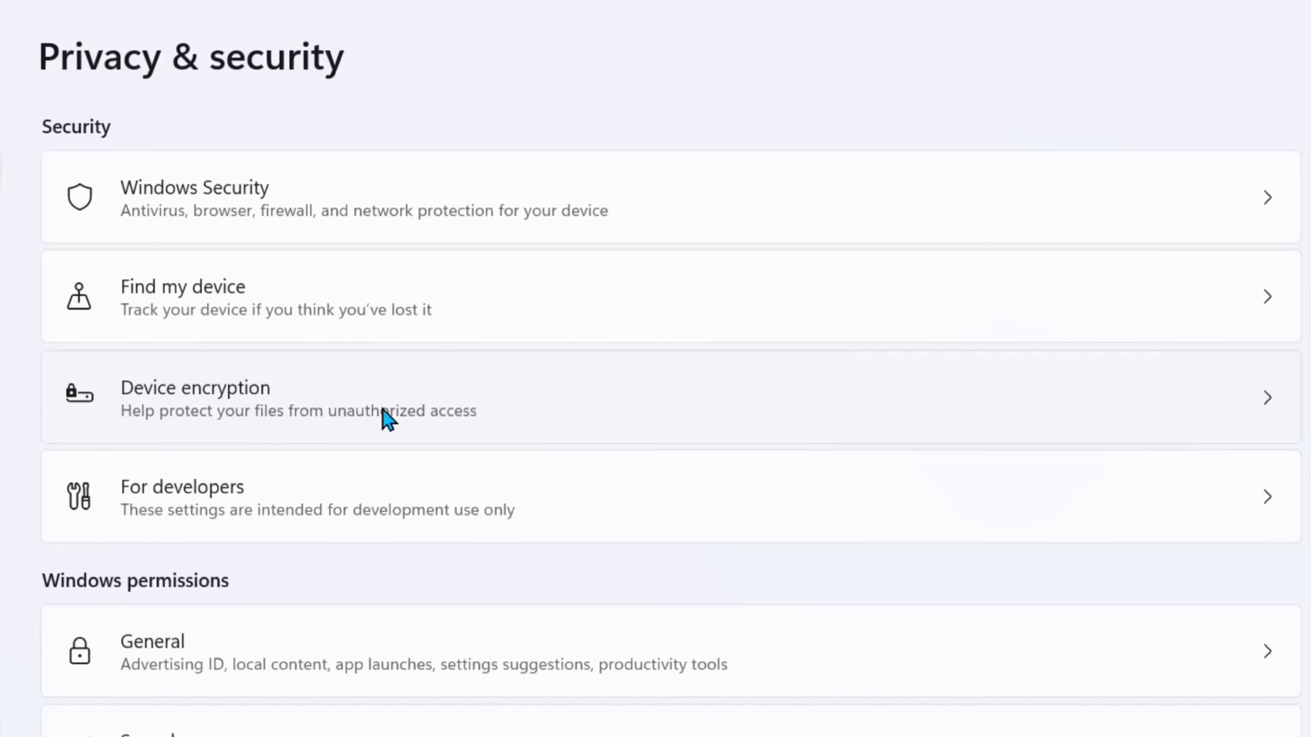
{"action": "left_click", "coordinate": [211, 416]}
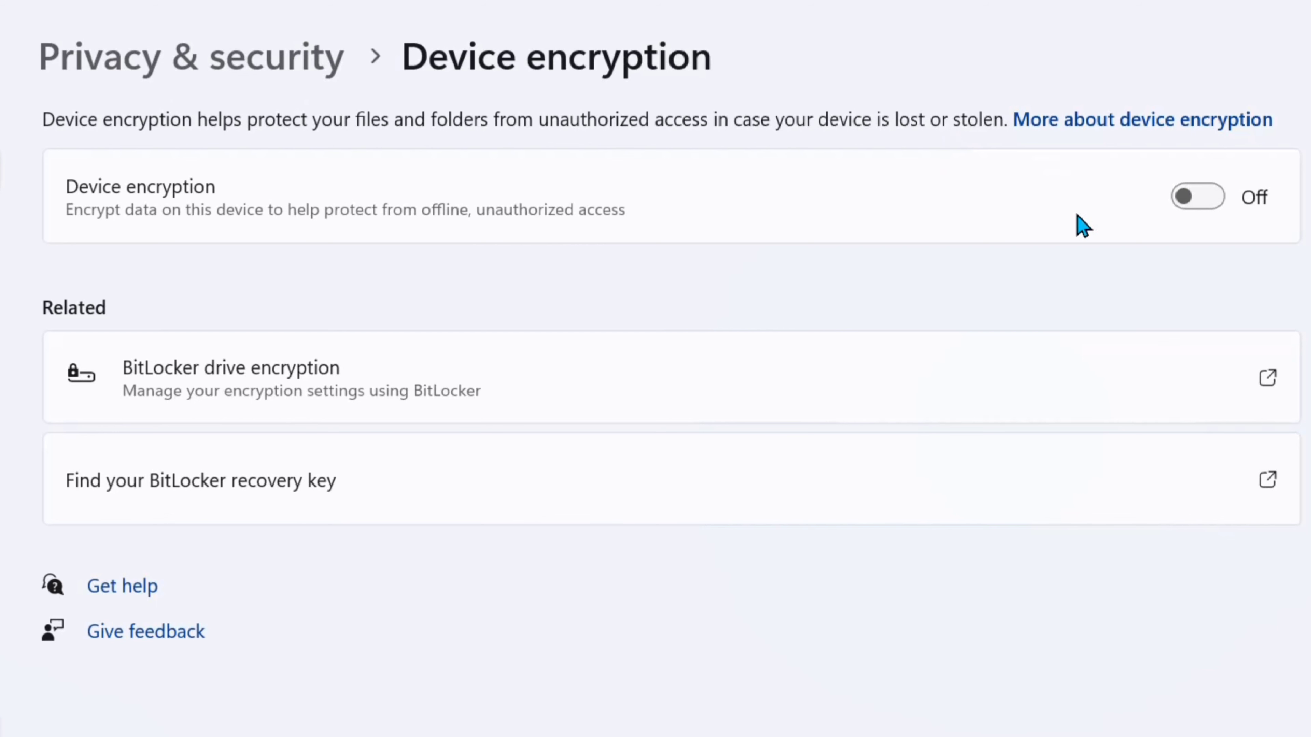
{"action": "left_click", "coordinate": [1217, 207]}
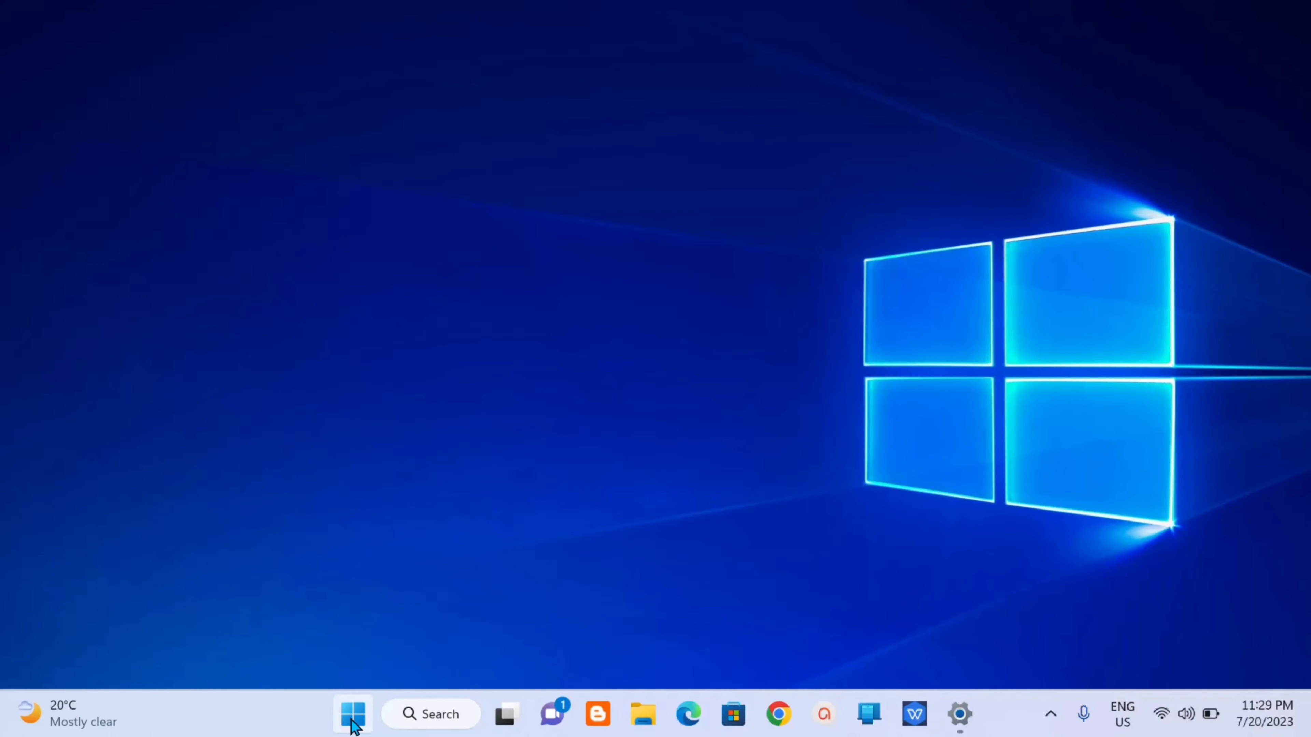
- Reopen Disk Management maximized and check the BitLocker encryption status of the Acer (C:) volume
{"action": "right_click", "coordinate": [354, 717]}
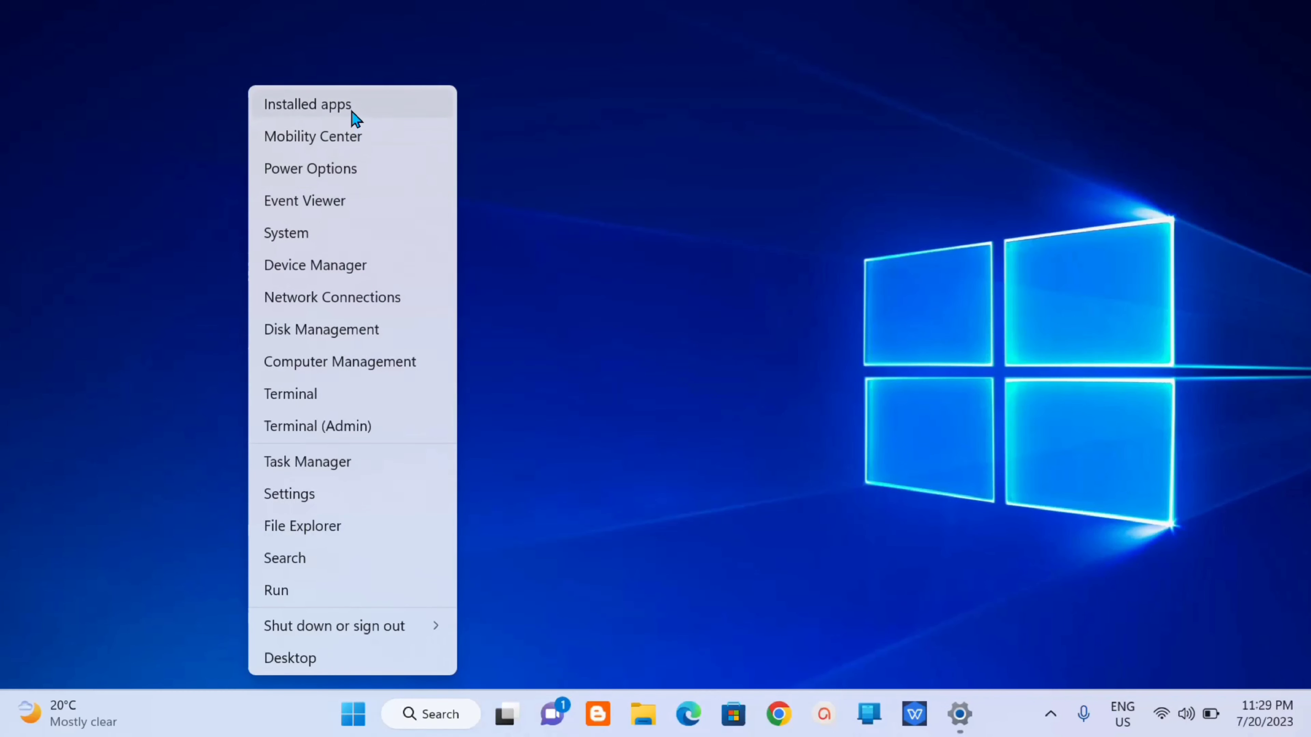
{"action": "left_click", "coordinate": [349, 333]}
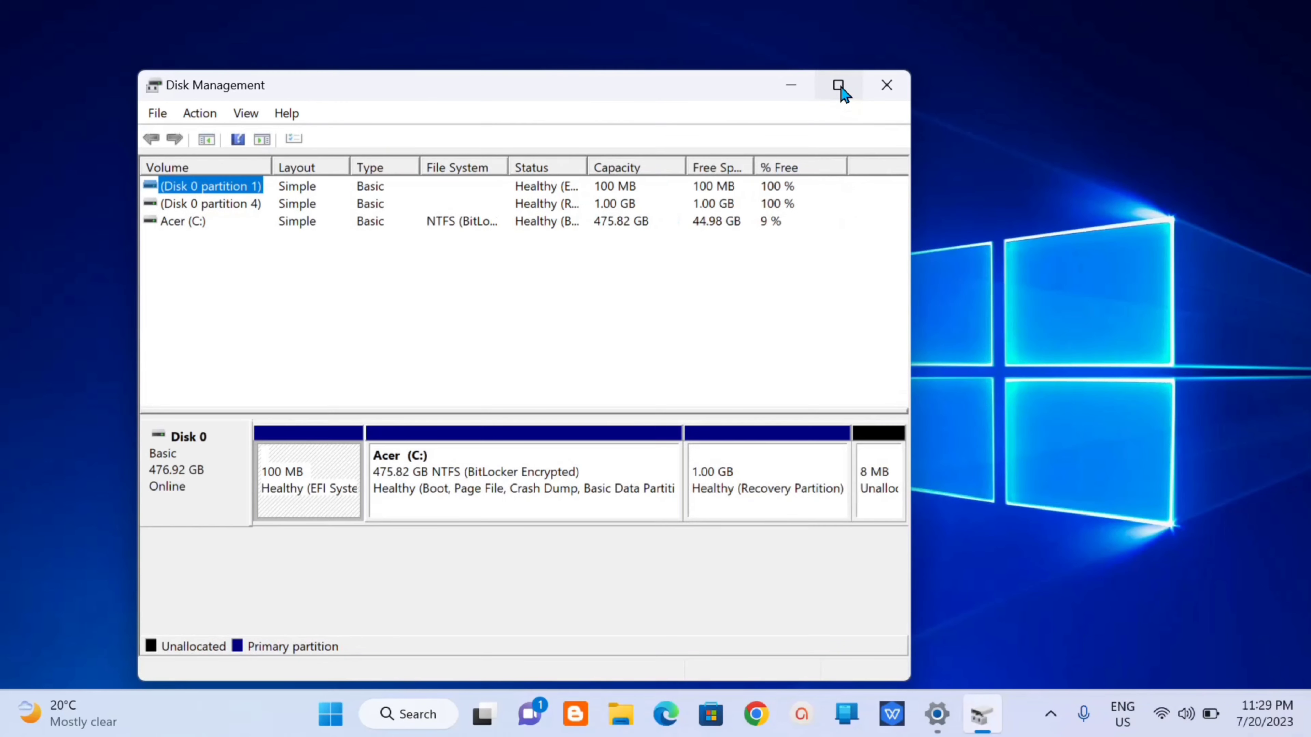
{"action": "left_click", "coordinate": [841, 88]}
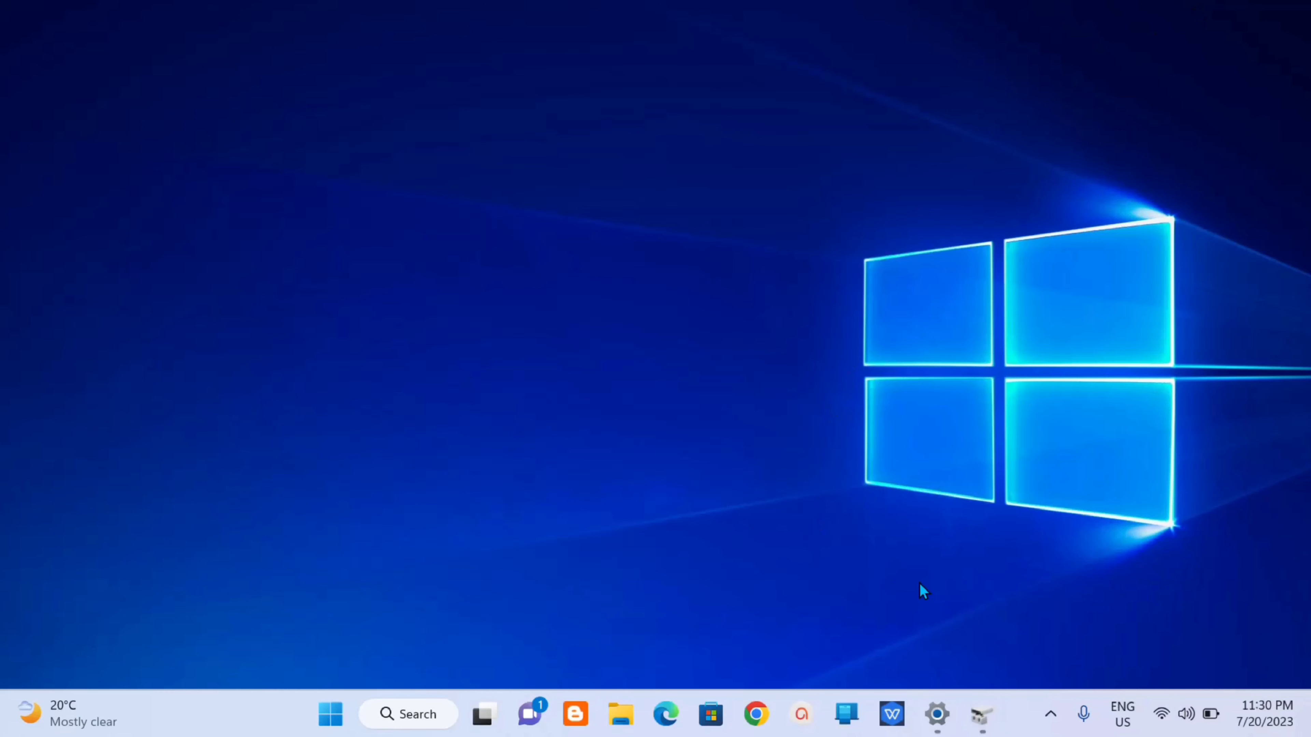
- Return to the Device encryption settings, turn Device encryption off, and confirm the decryption
{"action": "right_click", "coordinate": [332, 719]}
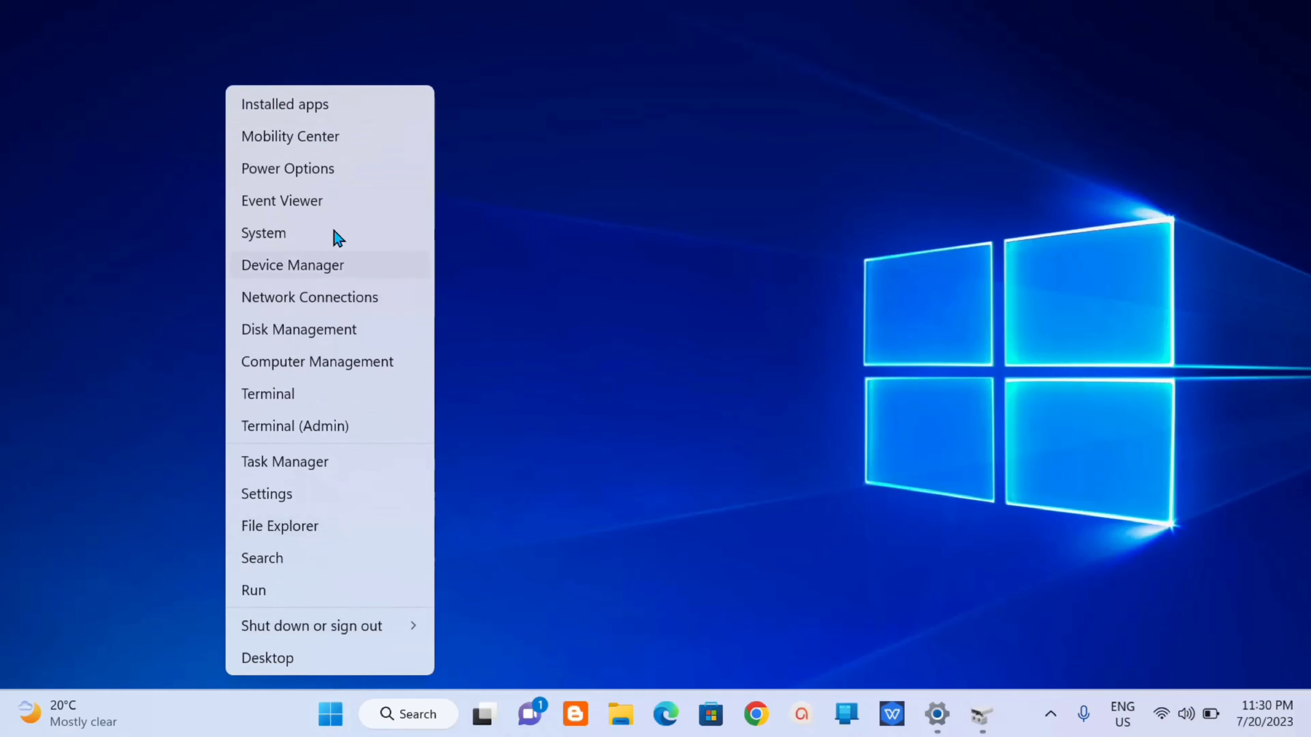
{"action": "left_click", "coordinate": [276, 492]}
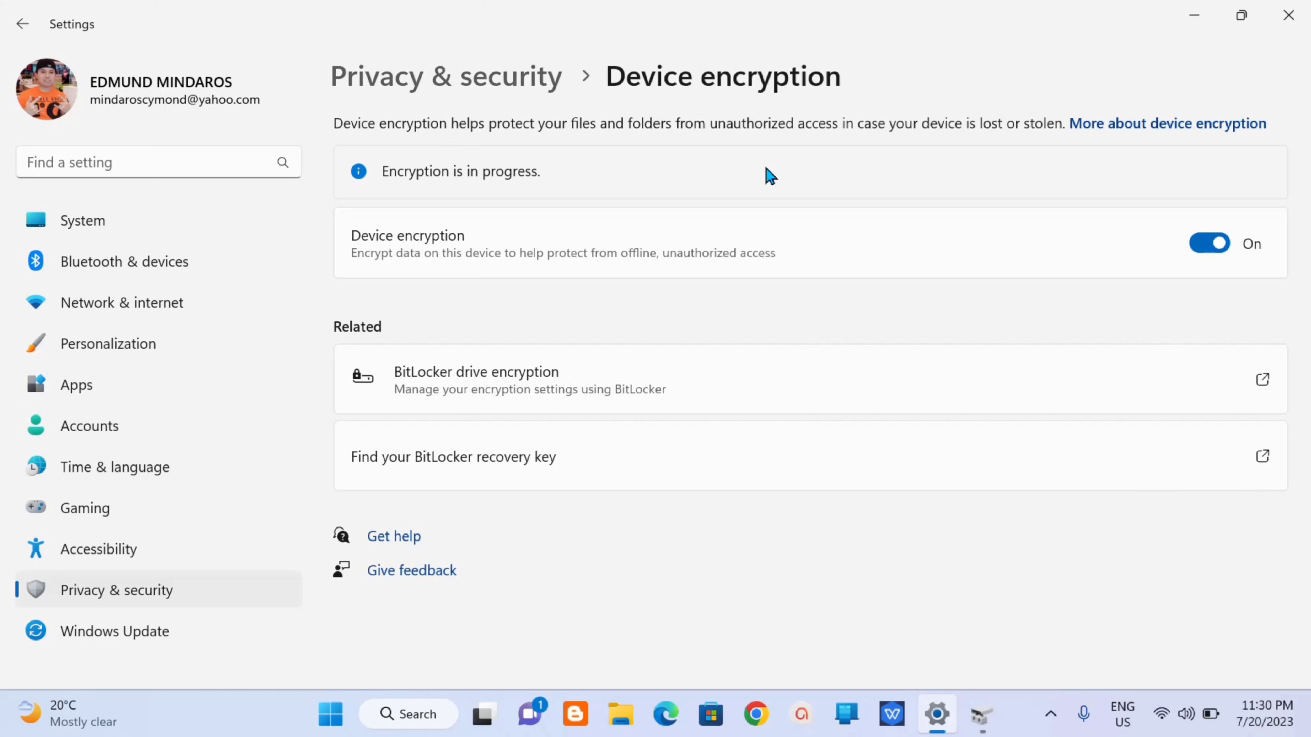
{"action": "left_click", "coordinate": [1201, 242]}
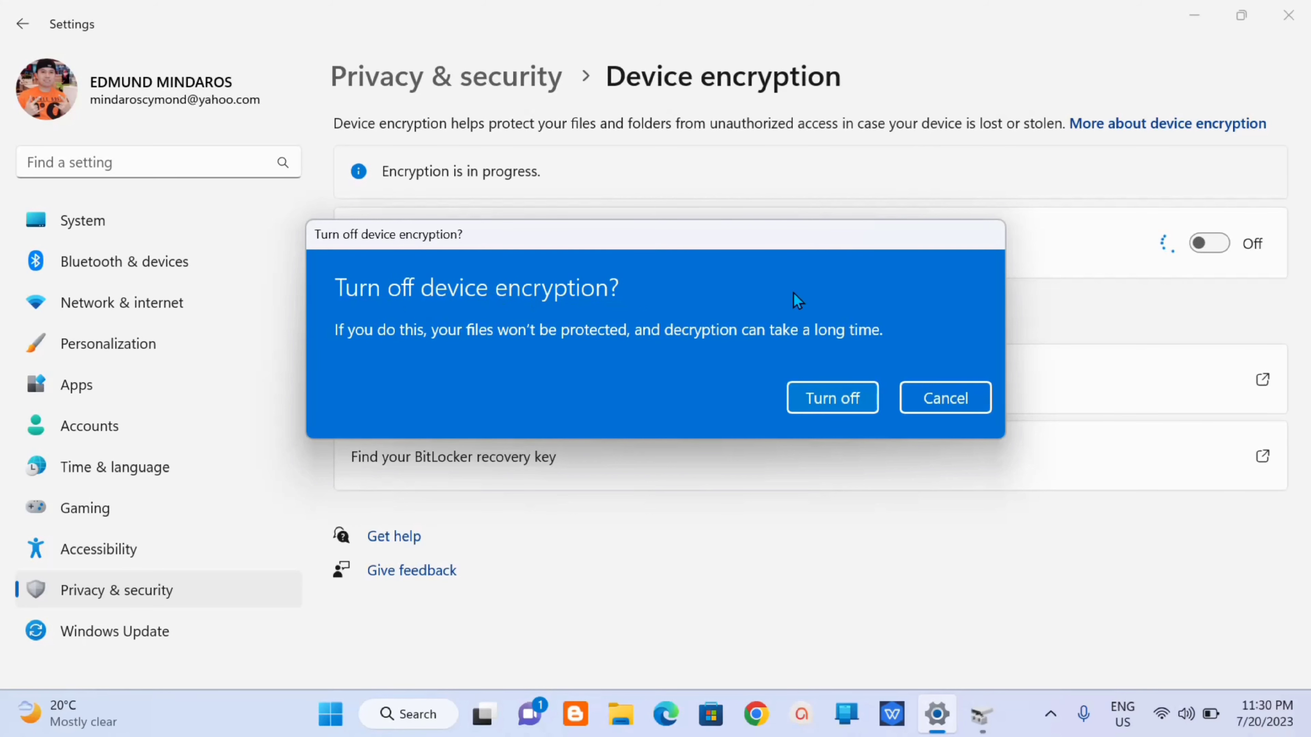
{"action": "left_click", "coordinate": [817, 403]}
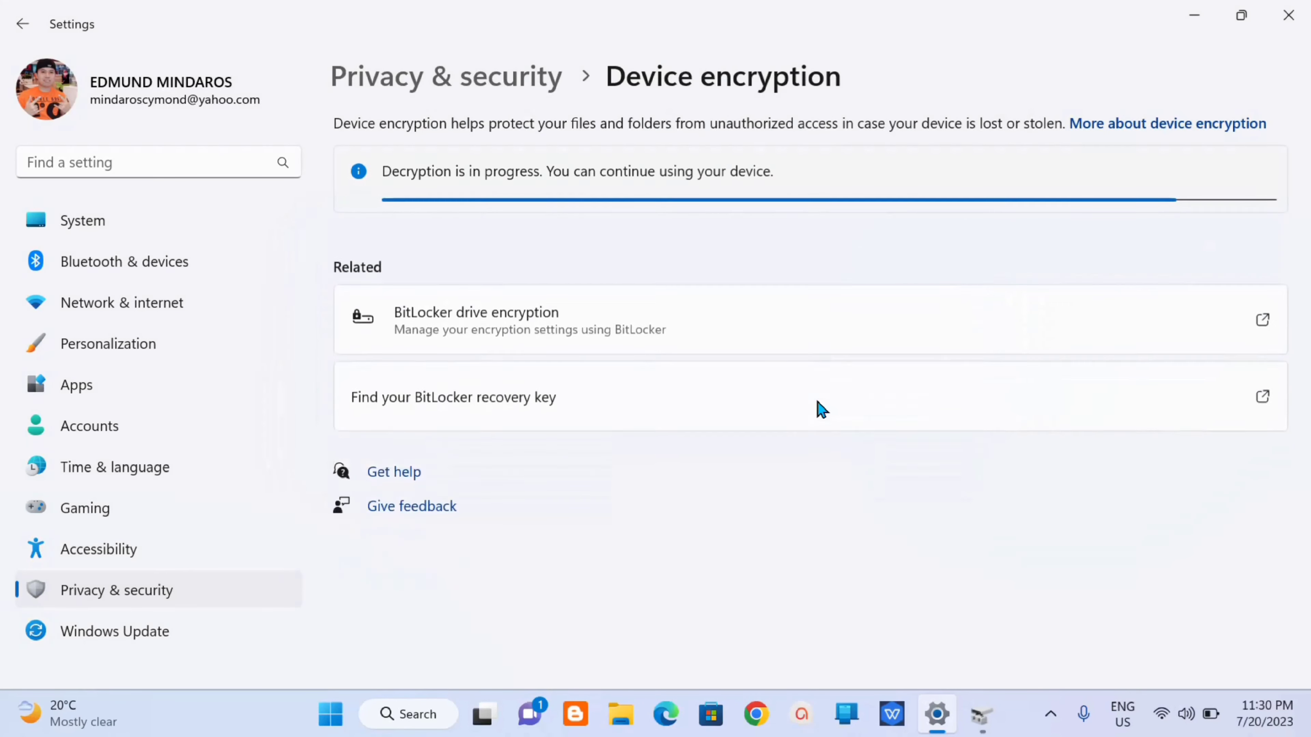